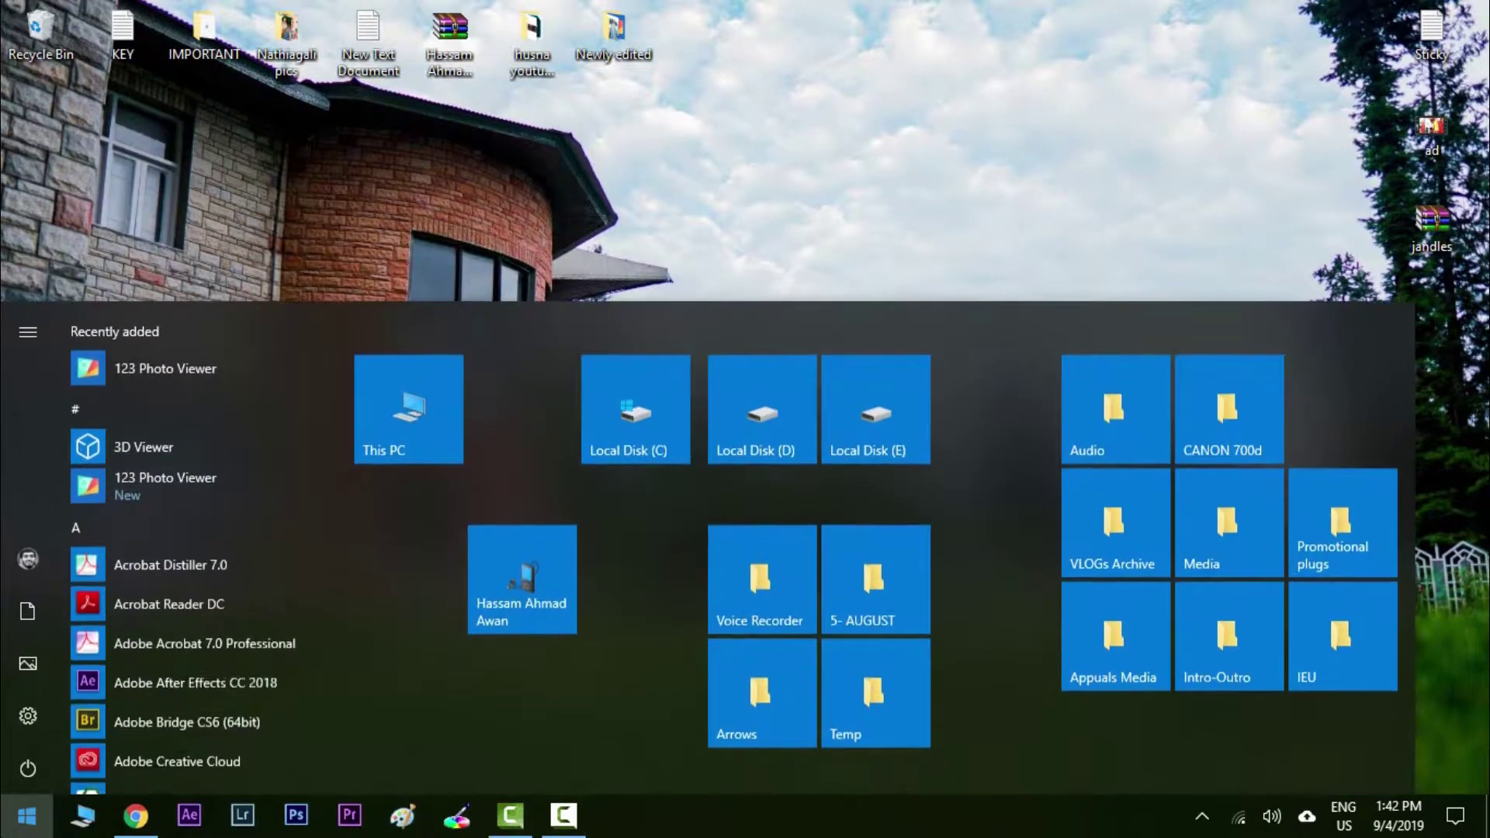
type("de")
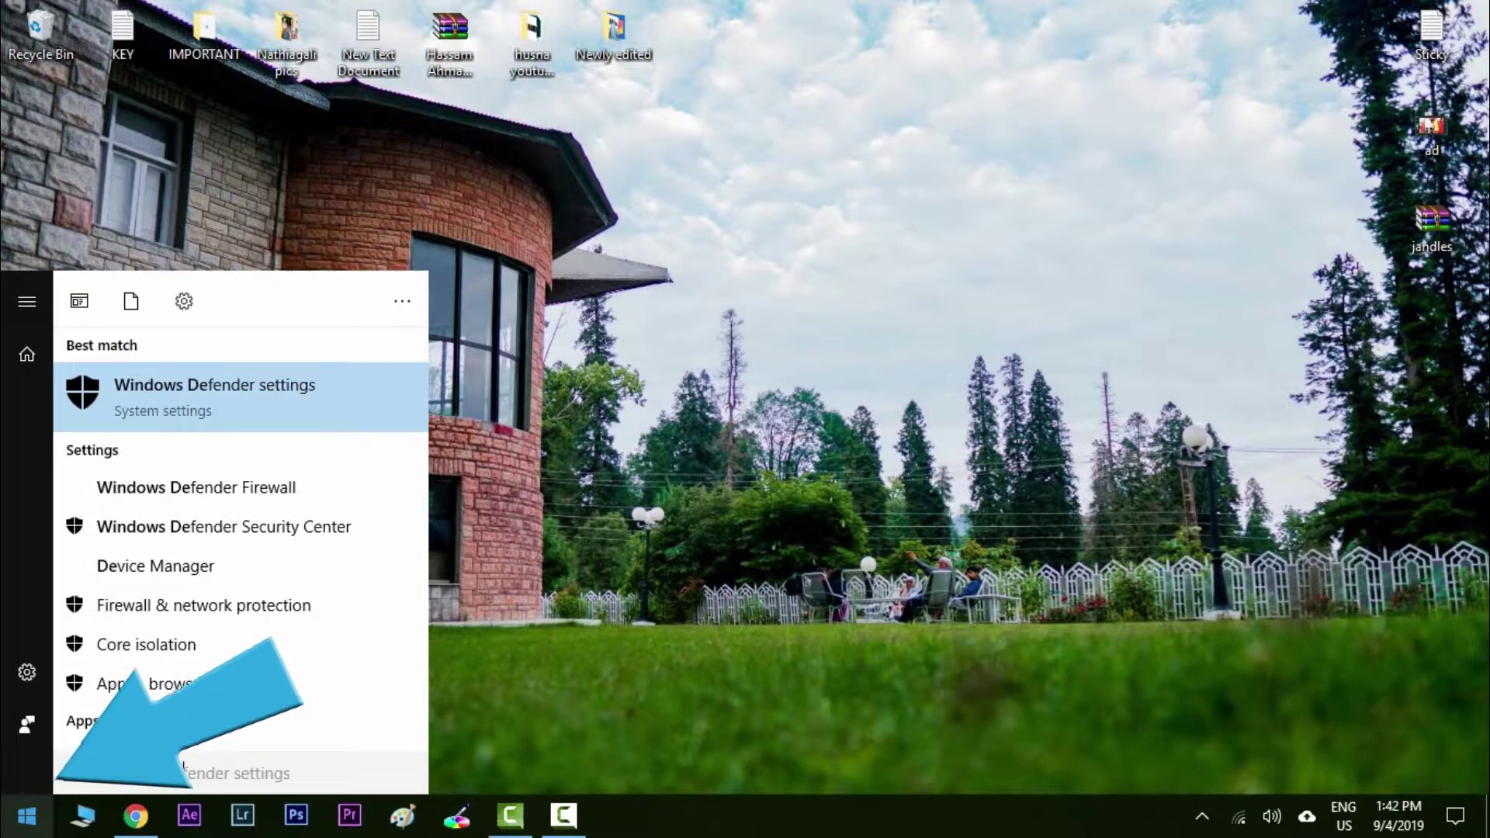
type("f")
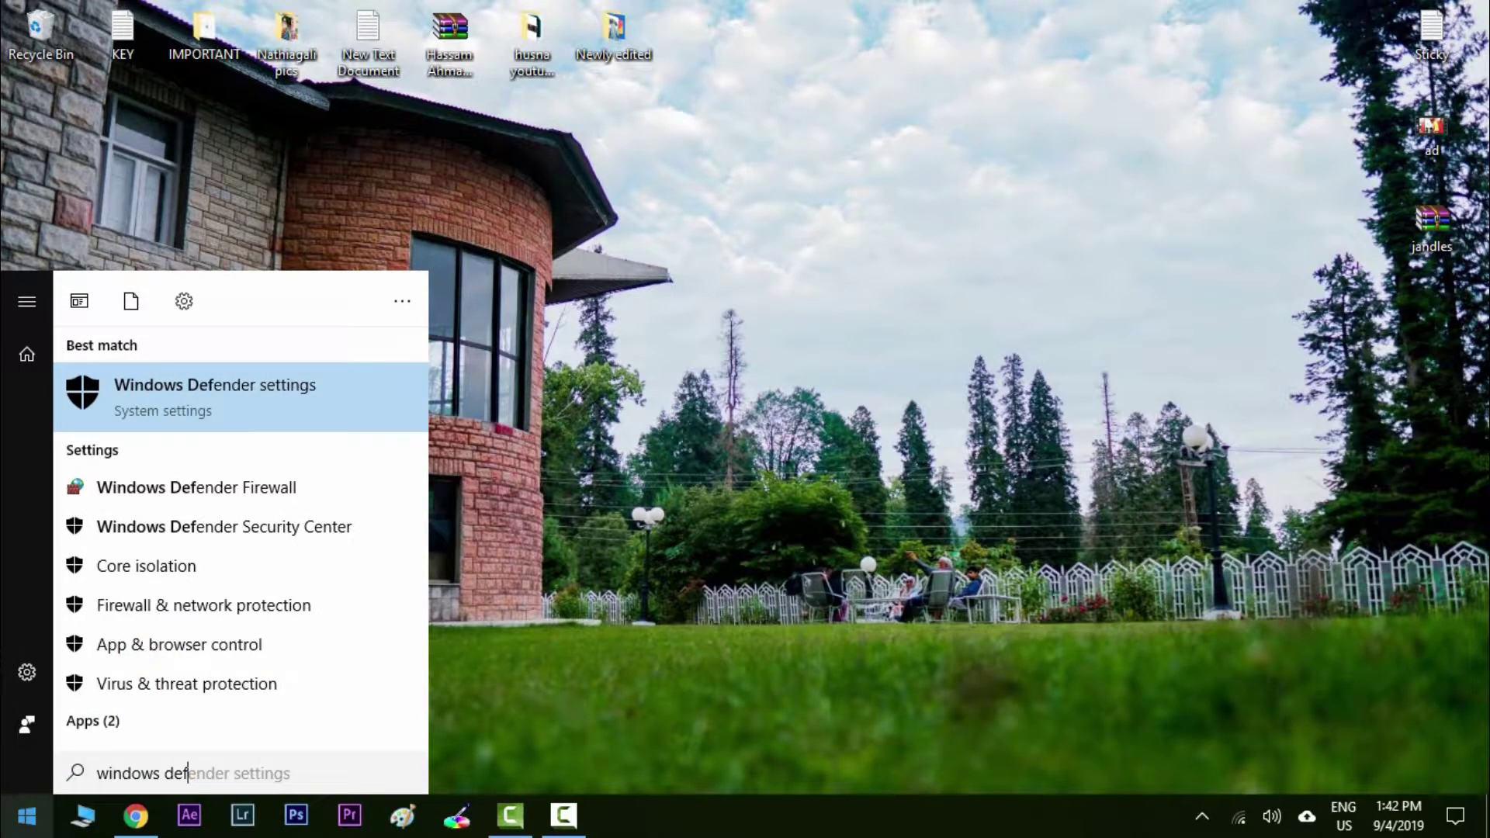
Open Windows Defender Firewall from the 'windows defender' Start search results.
left_click(288, 486)
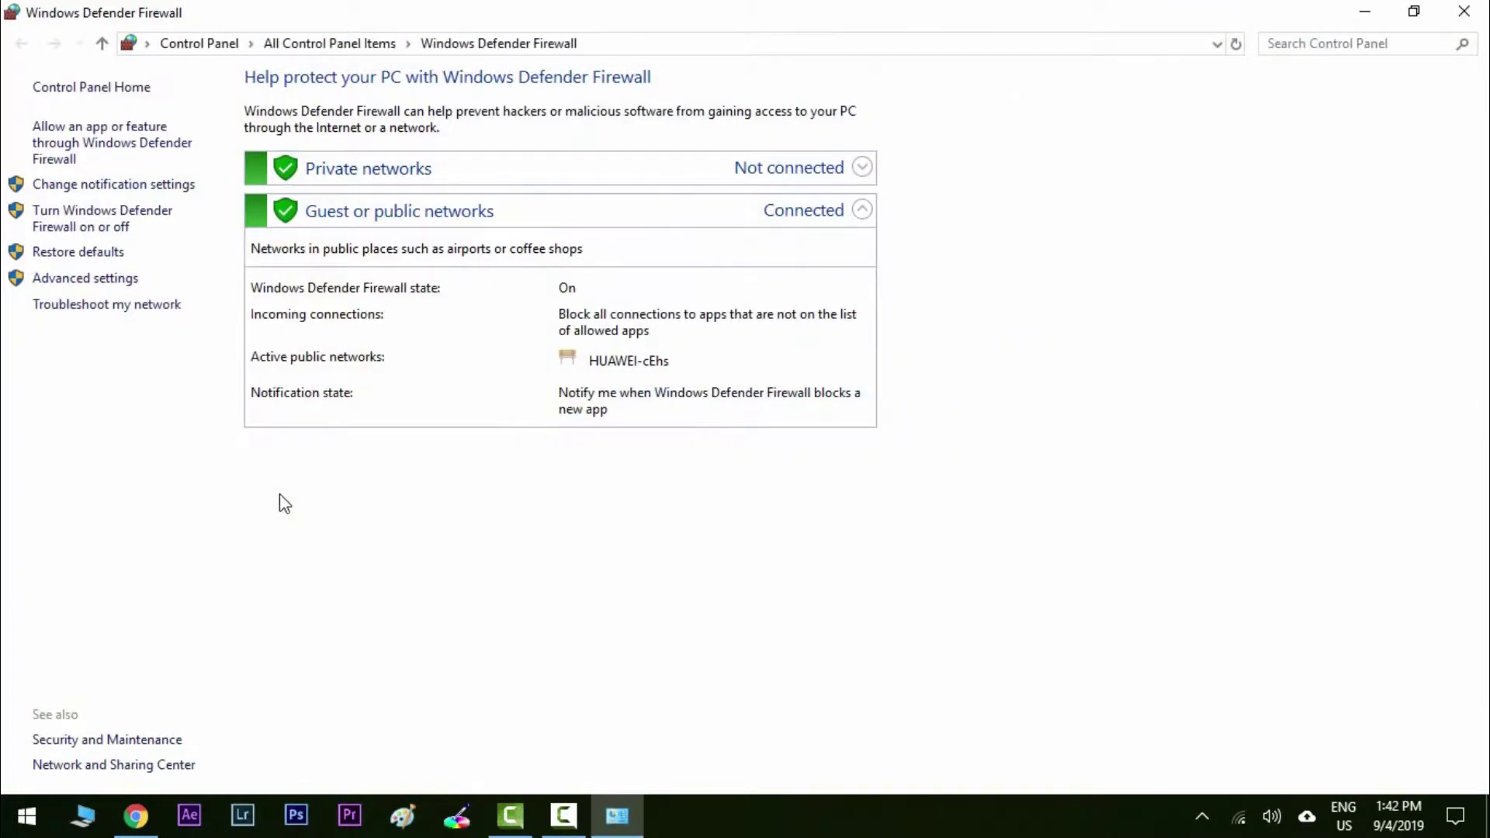
Turn off Windows Defender Firewall for both private and public network settings.
left_click(103, 217)
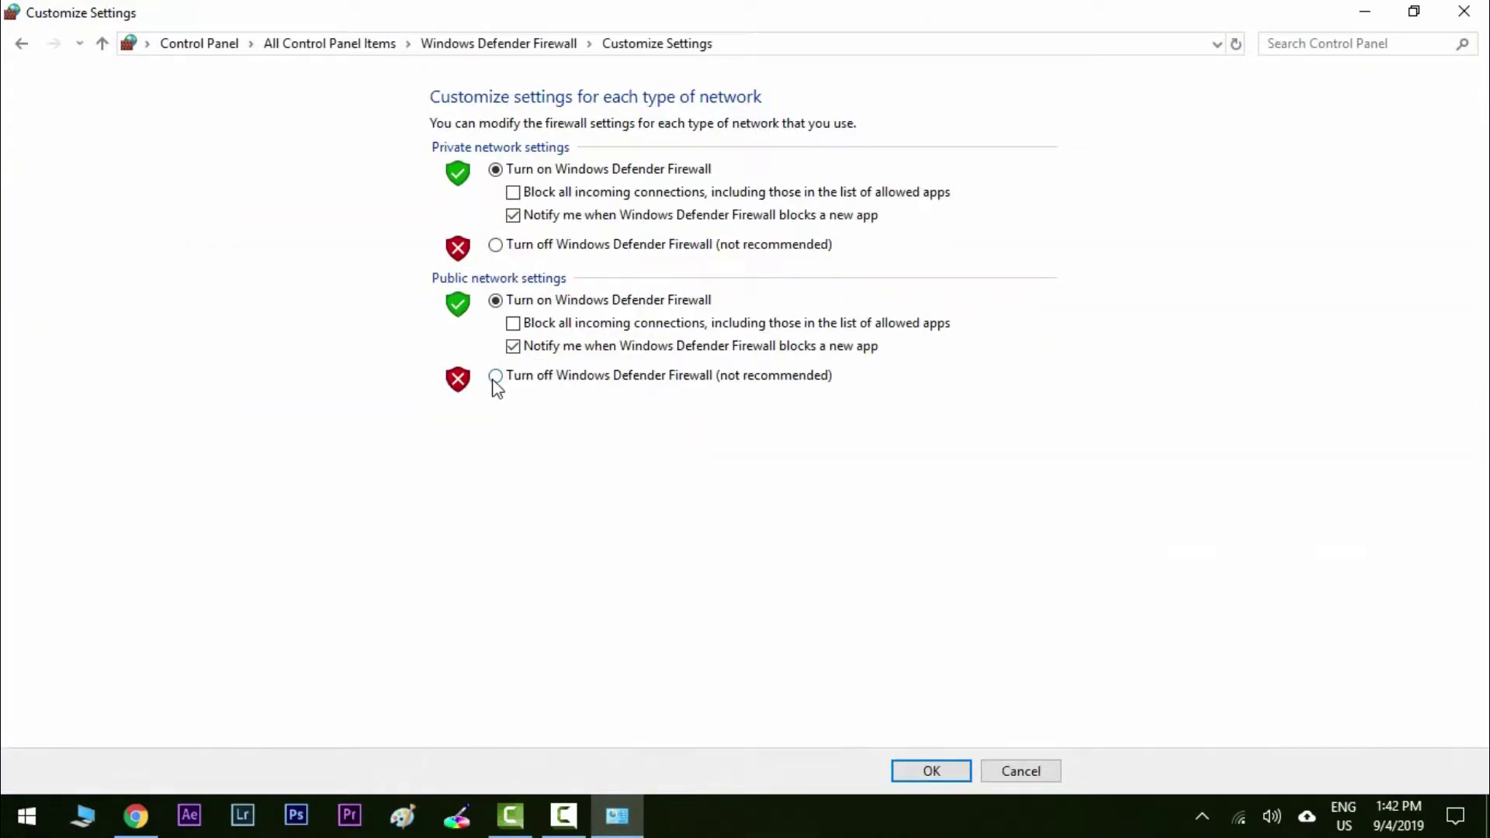
left_click(496, 375)
left_click(496, 244)
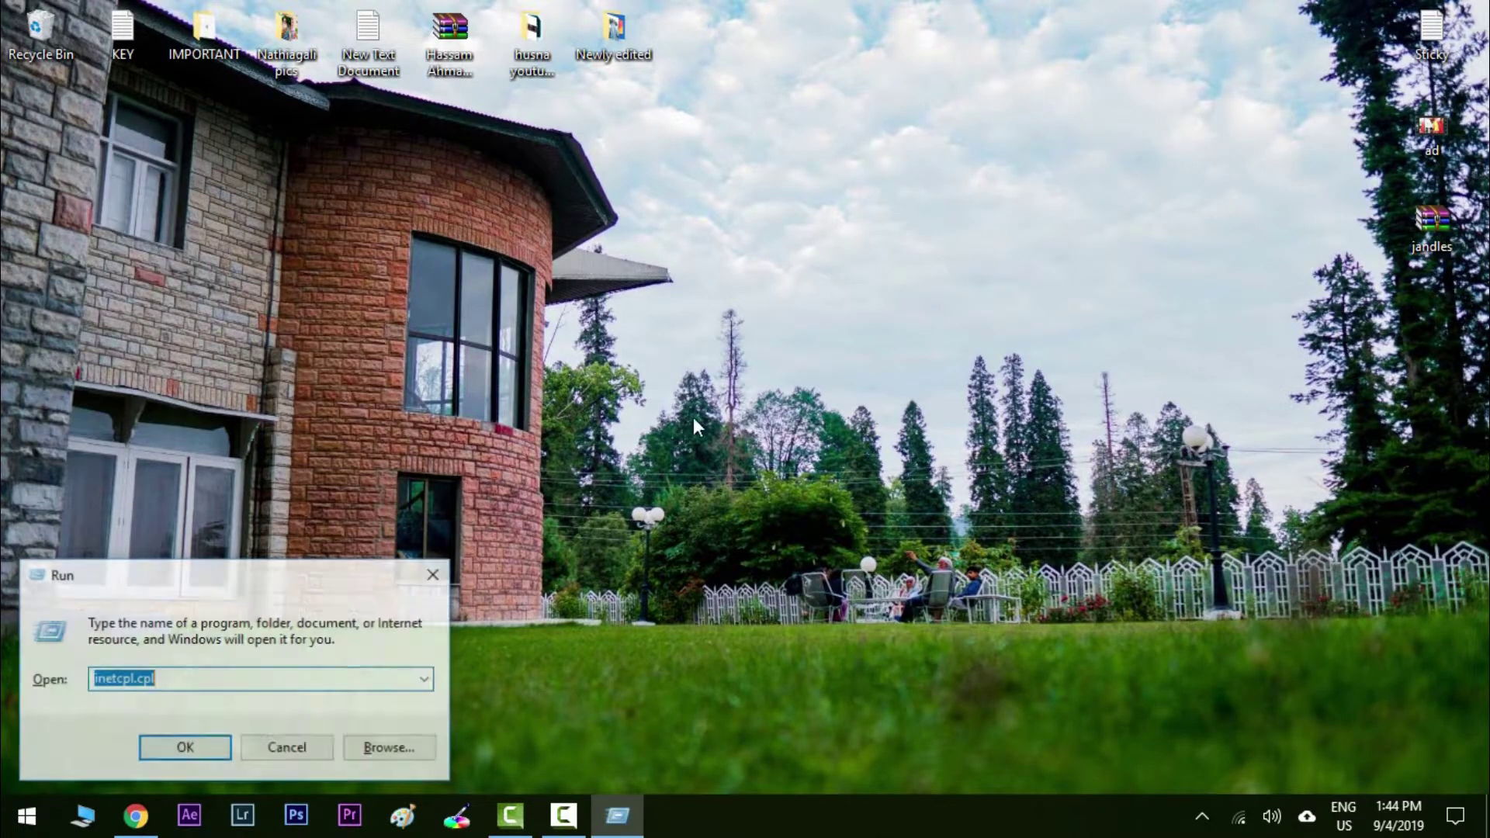
Trim Origin from the Run path and open %ProgramData% in File Explorer.
left_click_drag(347, 580, 674, 292)
type("%ProgramData%/Origin")
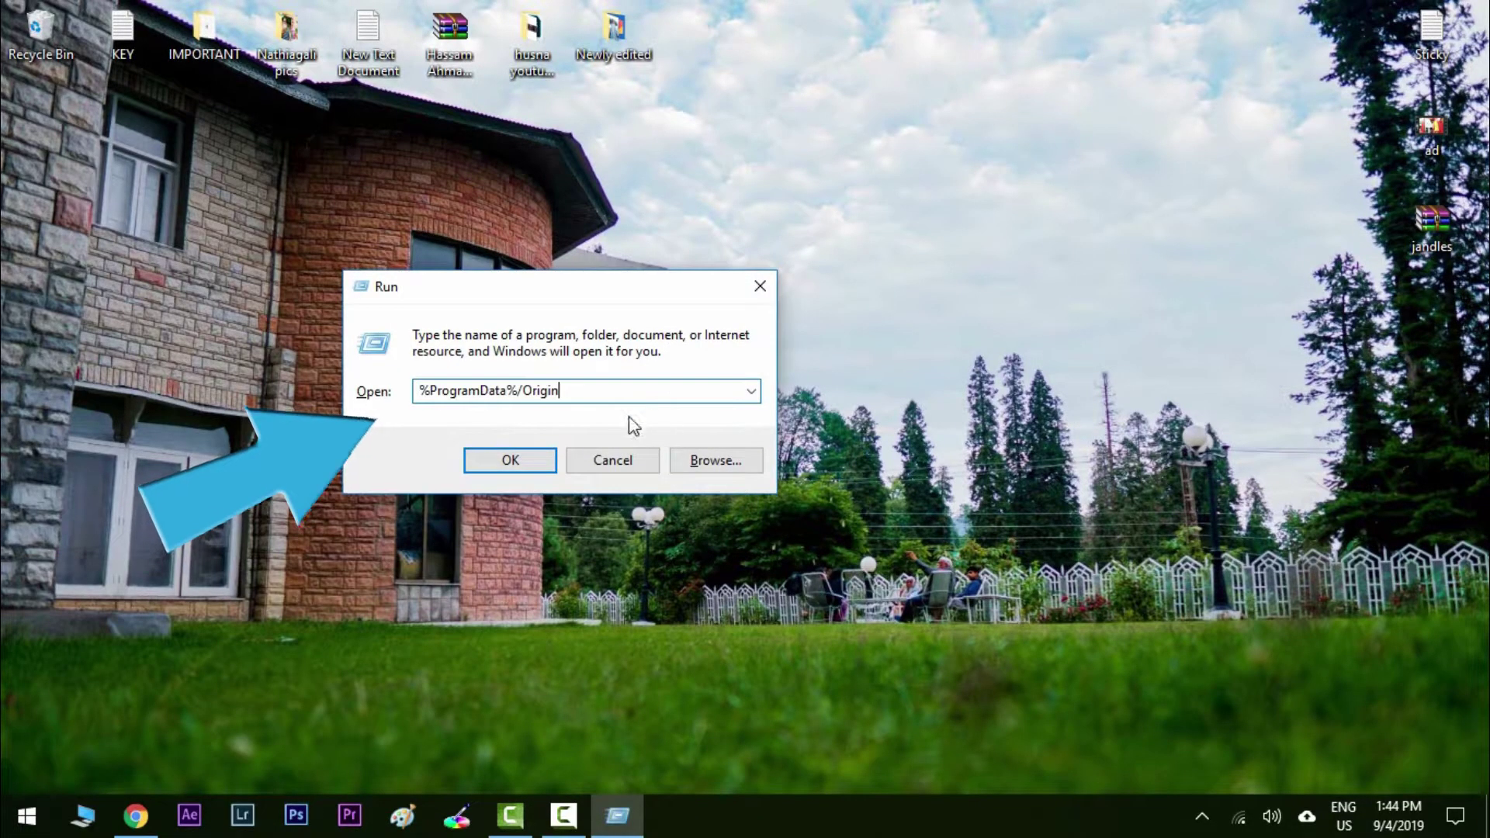
key("BackSpace")
key("BackSpace")
key("BackSpace")
key("BackSpace")
key("BackSpace")
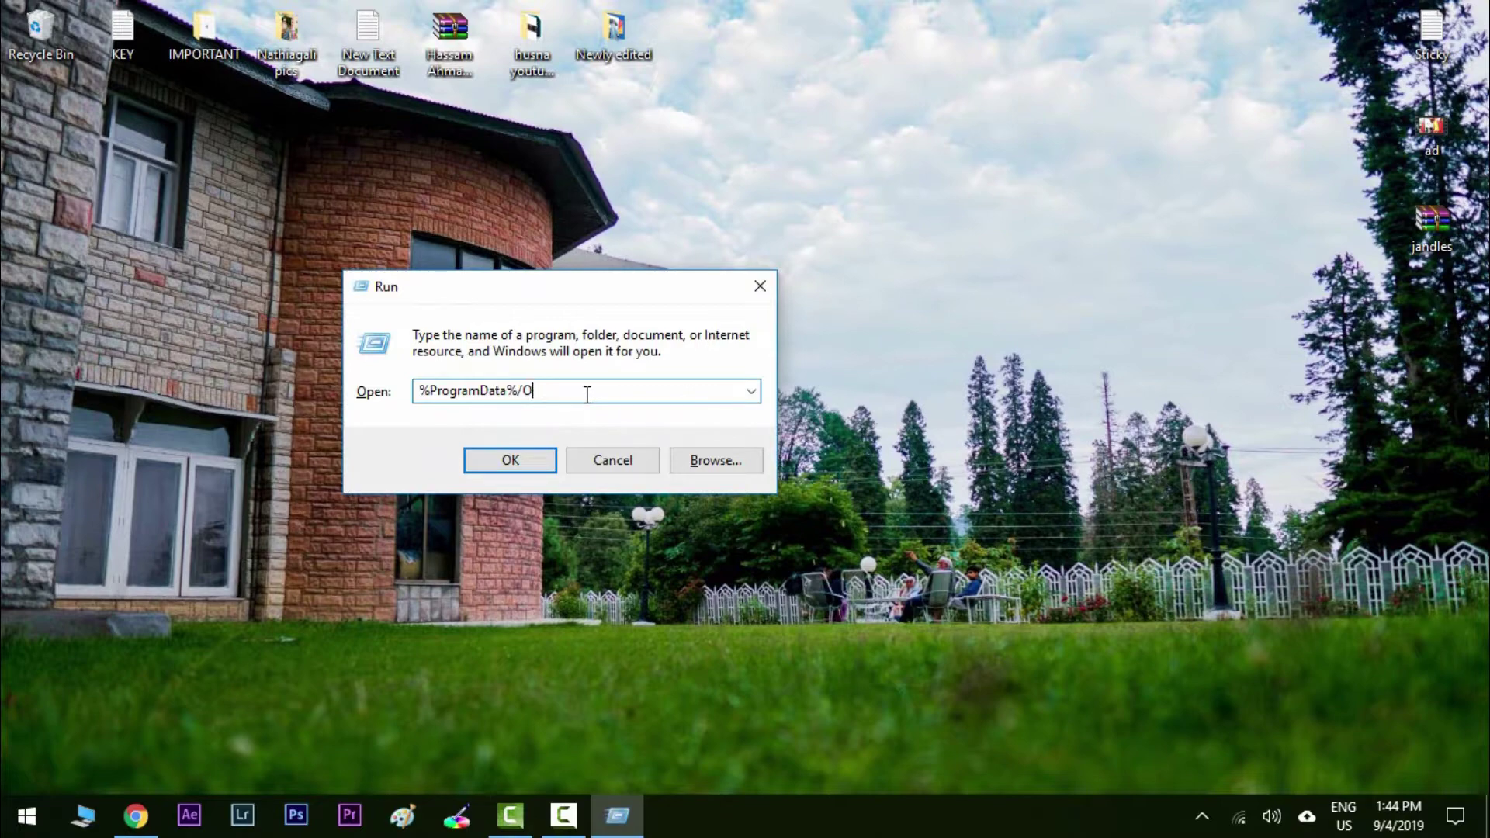
key("BackSpace")
key("Return")
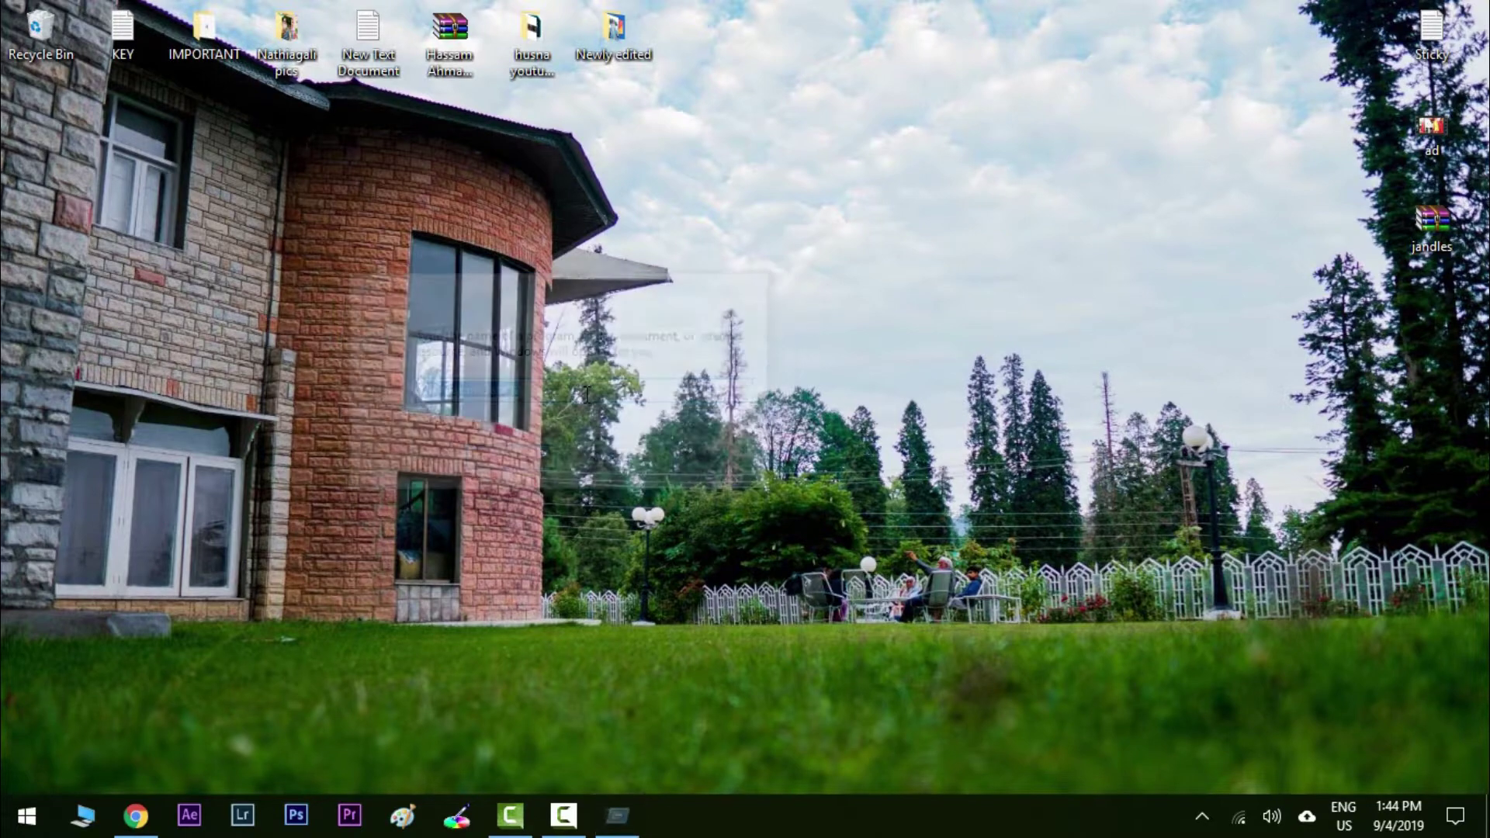
Run %AppData% to open the Roaming folder in File Explorer.
left_click(589, 398)
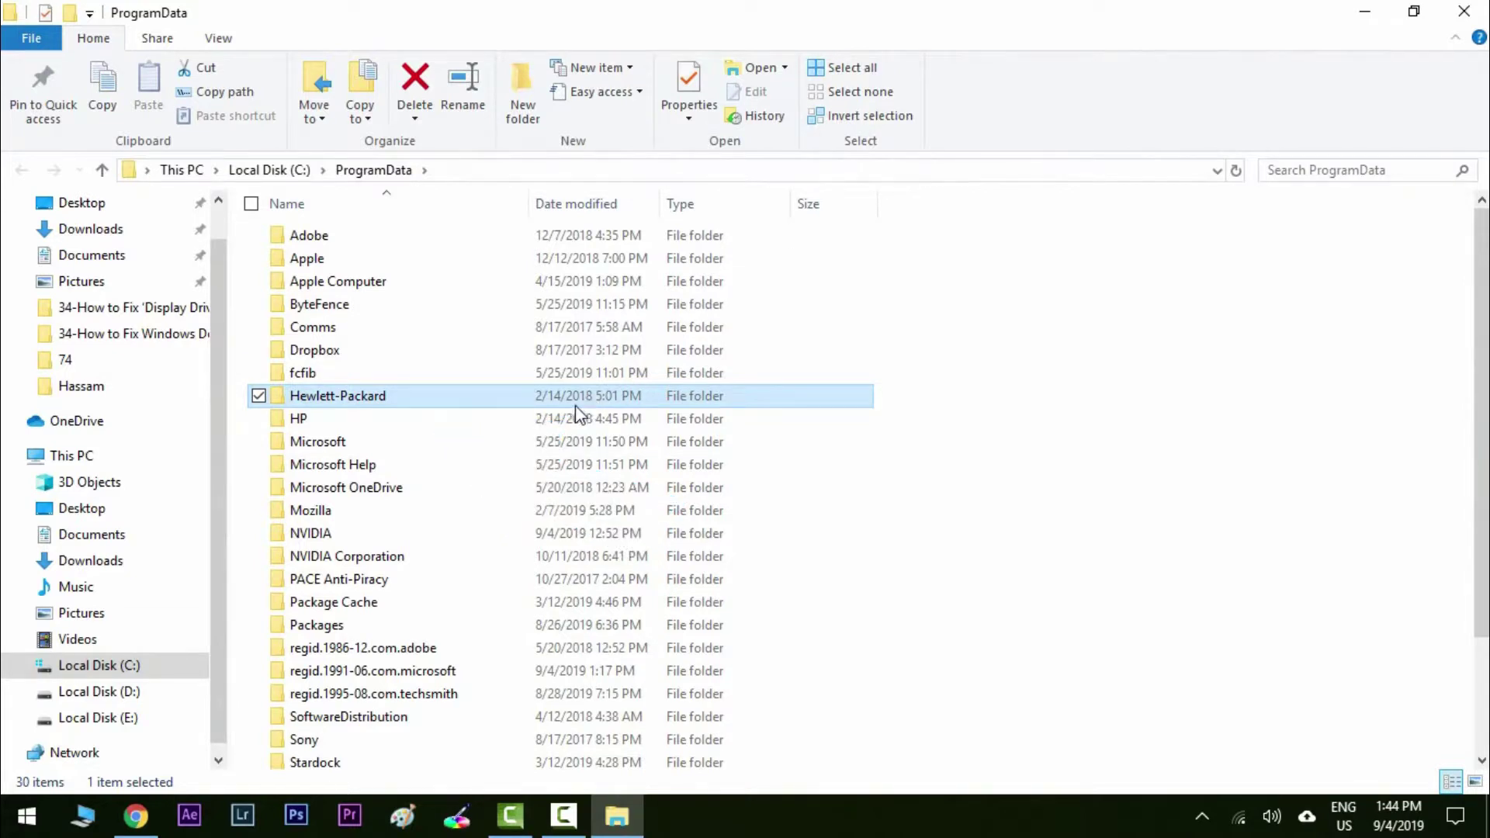
scroll(463, 397, "down", 2)
type("%AppData%")
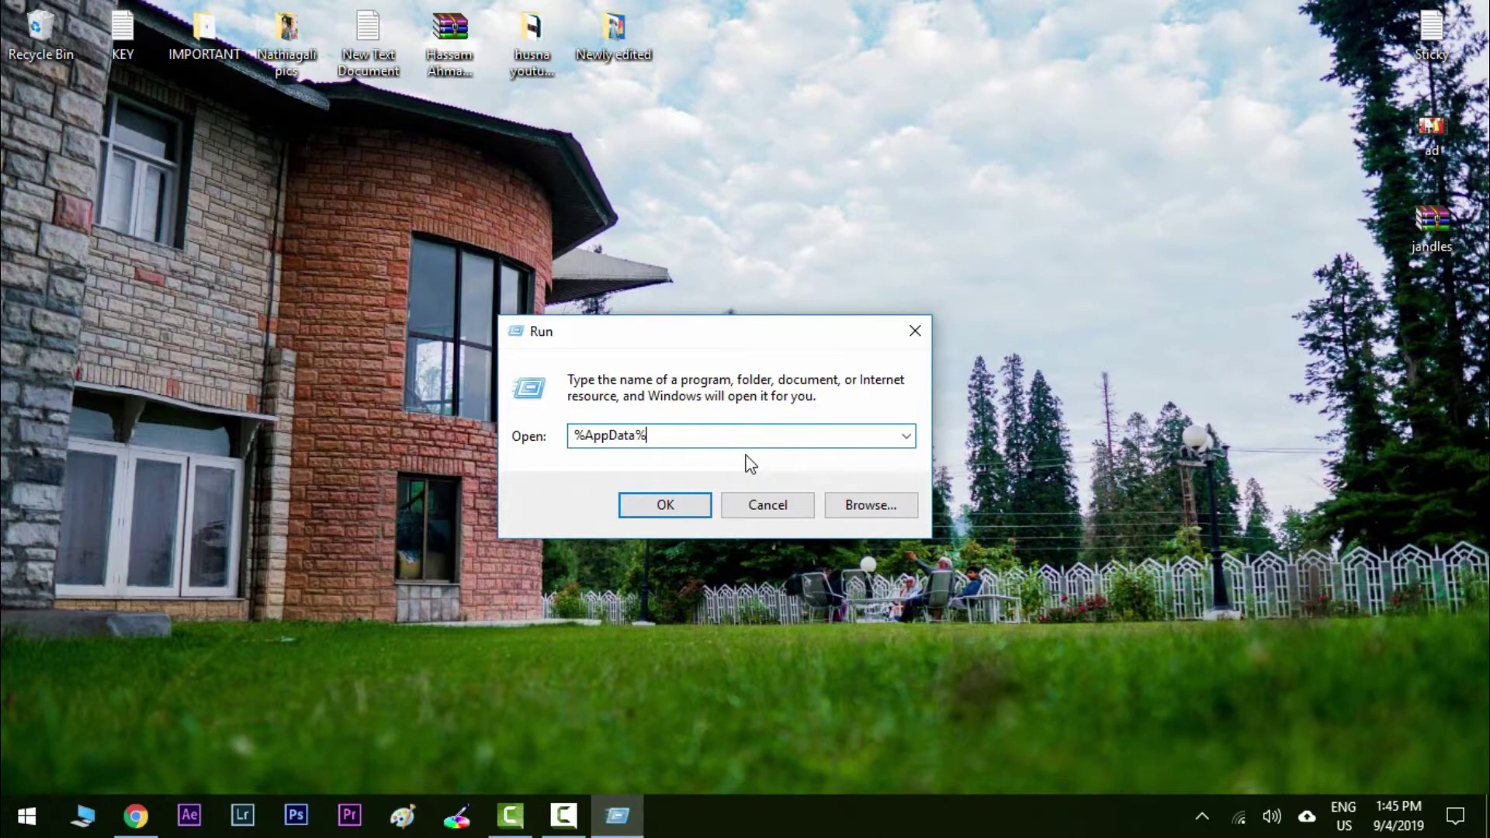
key("Return")
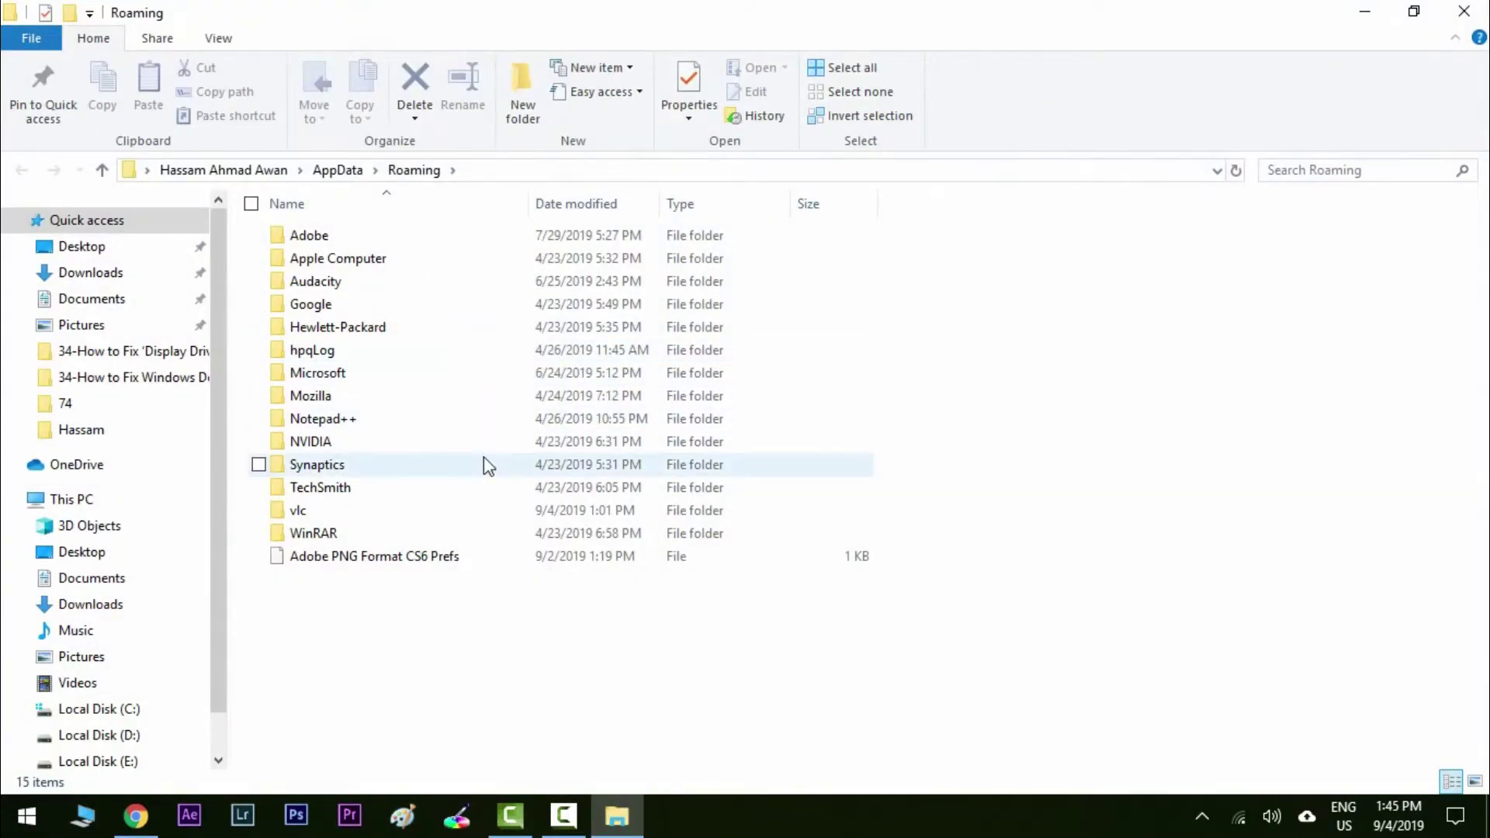
Go up from Roaming to the AppData folder via the address bar.
left_click(340, 177)
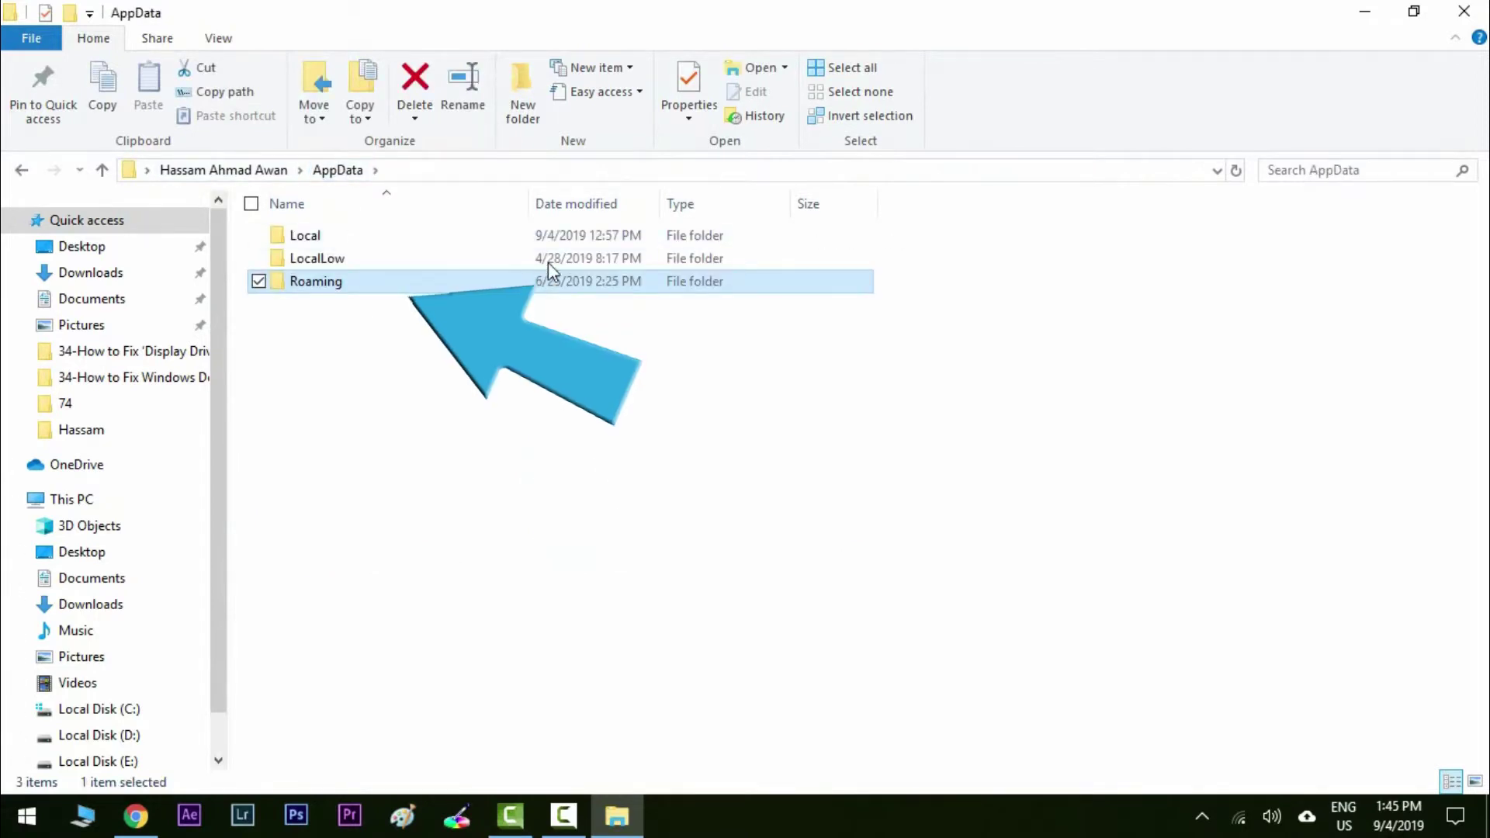
scroll(598, 395, "down", 1)
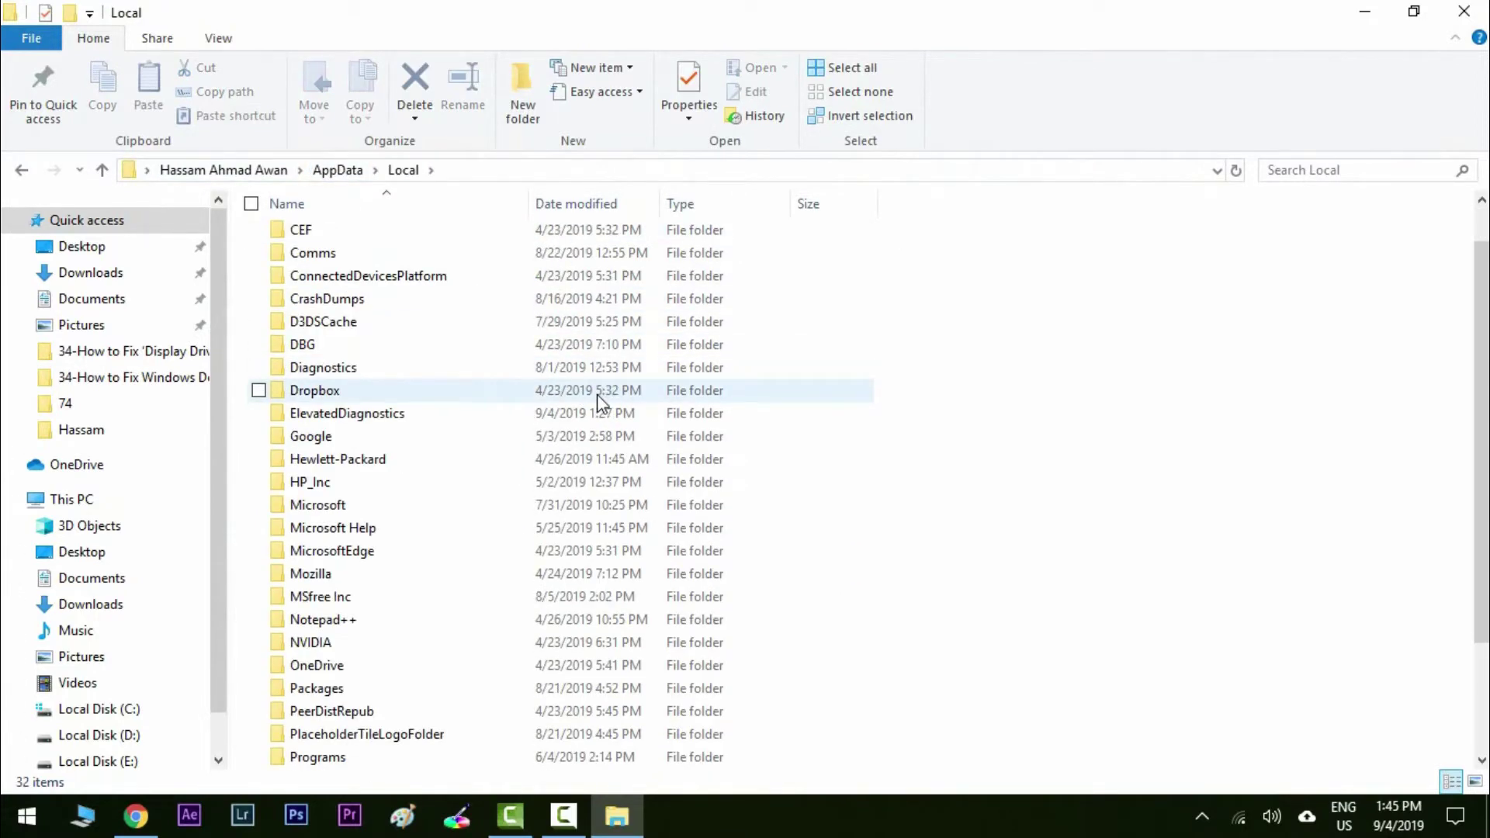
scroll(598, 399, "down", 2)
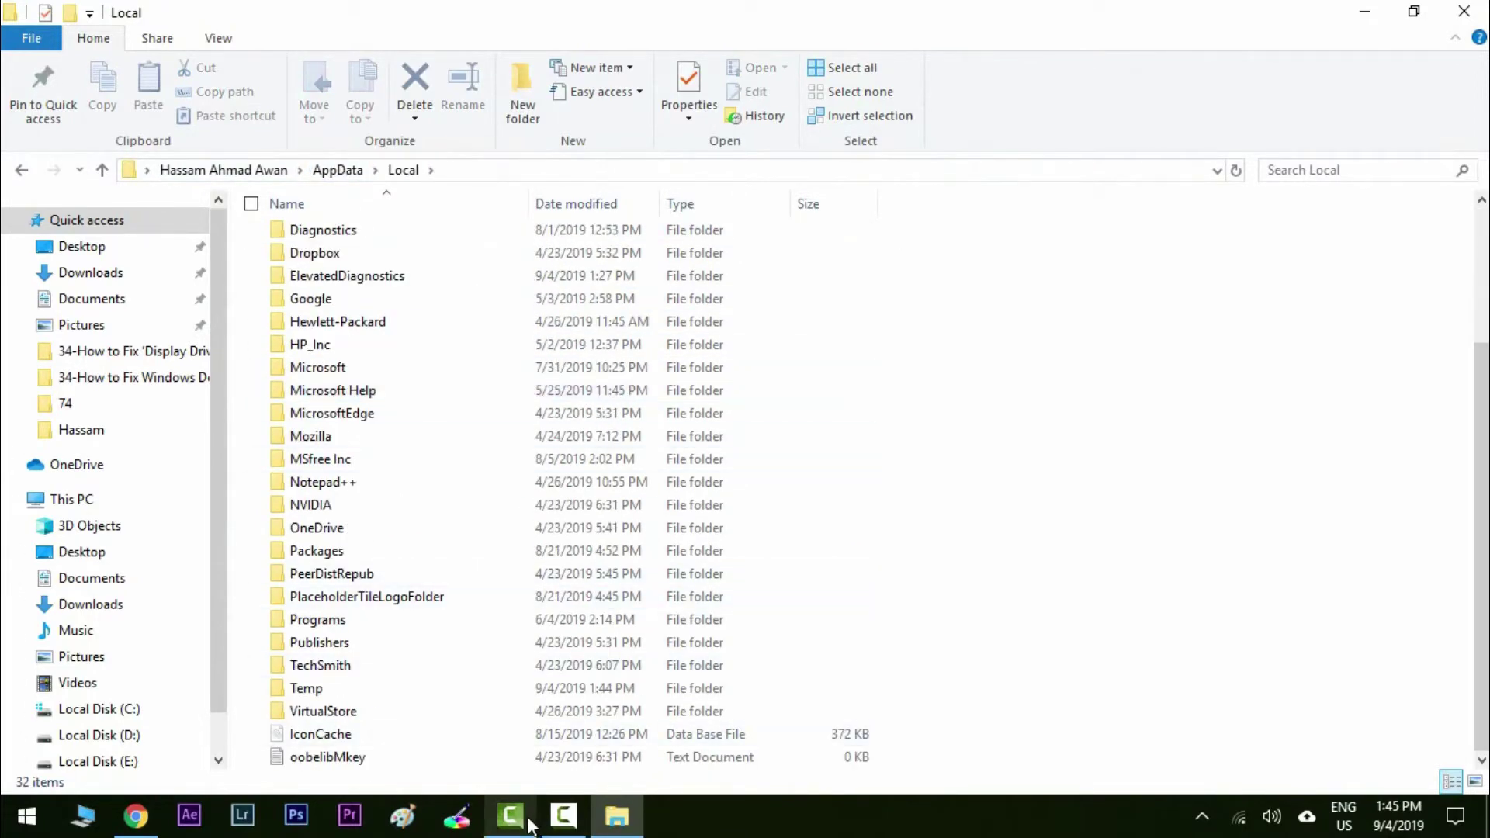